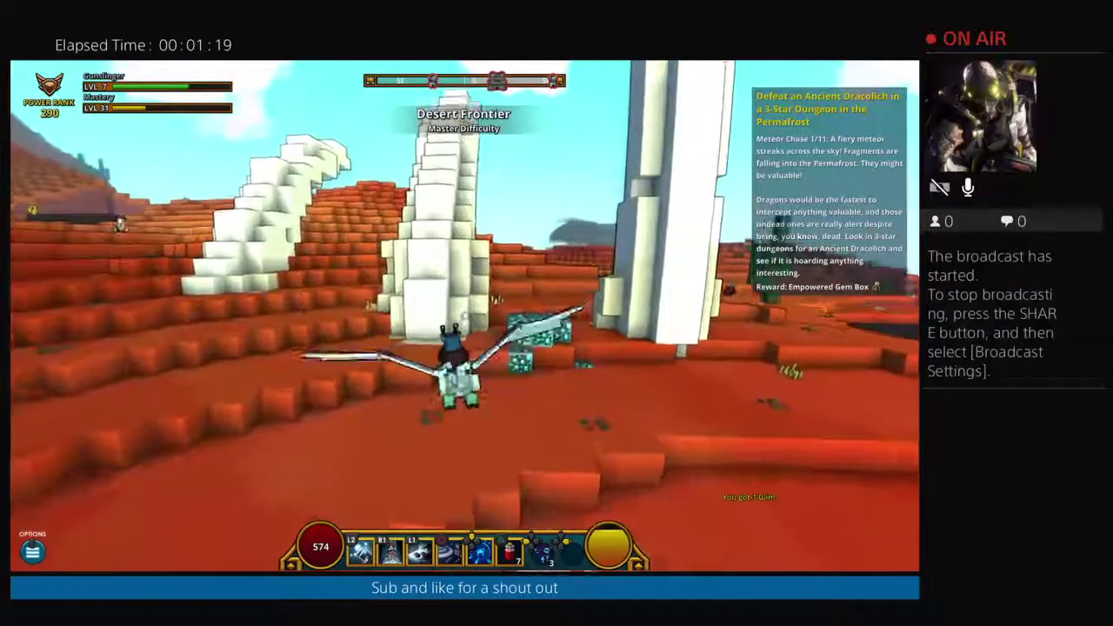
pyautogui.press('Escape')
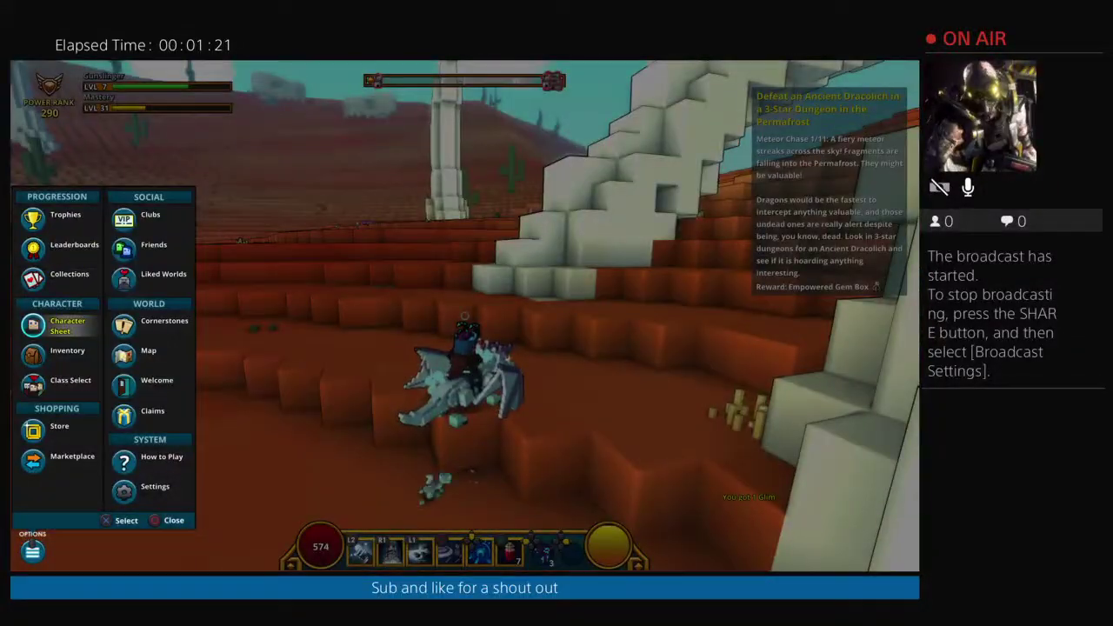
pyautogui.press('Return')
pyautogui.press('Return')
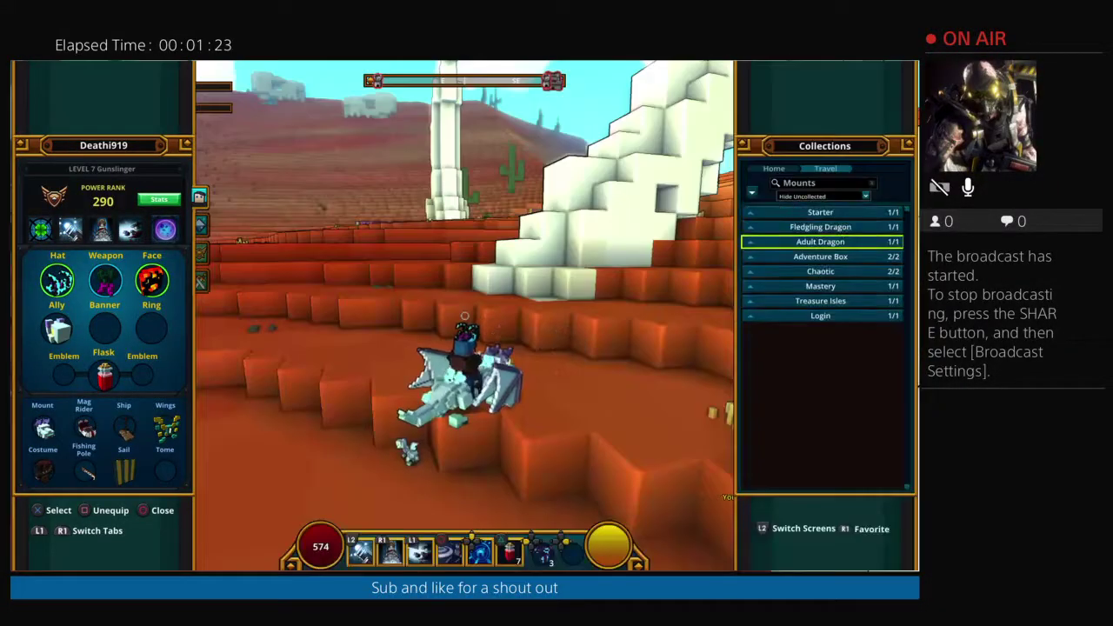
pyautogui.press('Return')
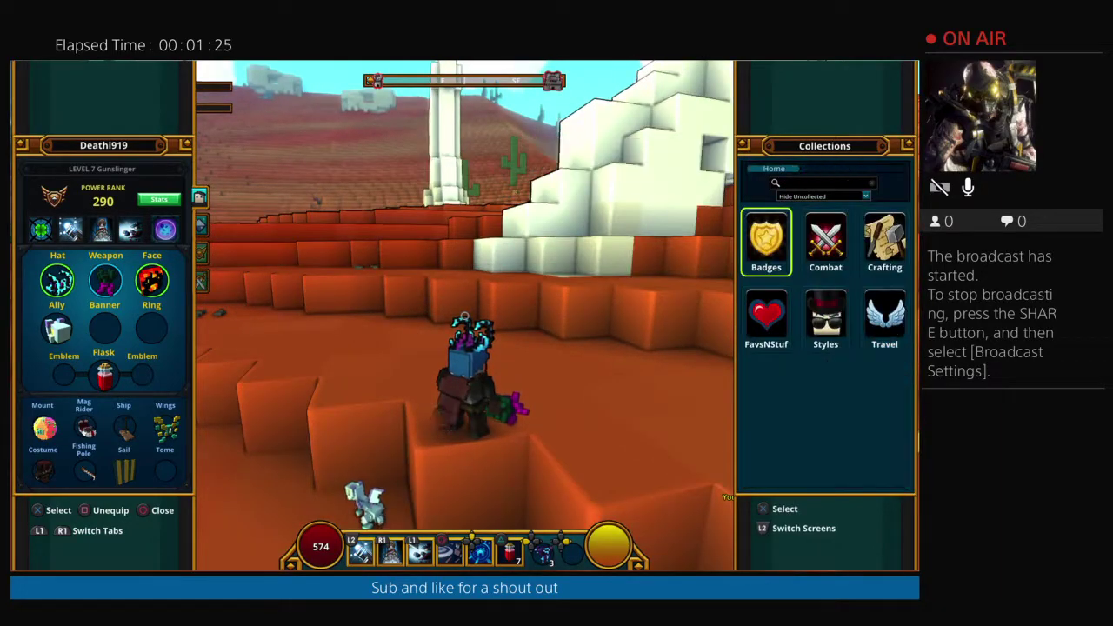
pyautogui.press('Escape')
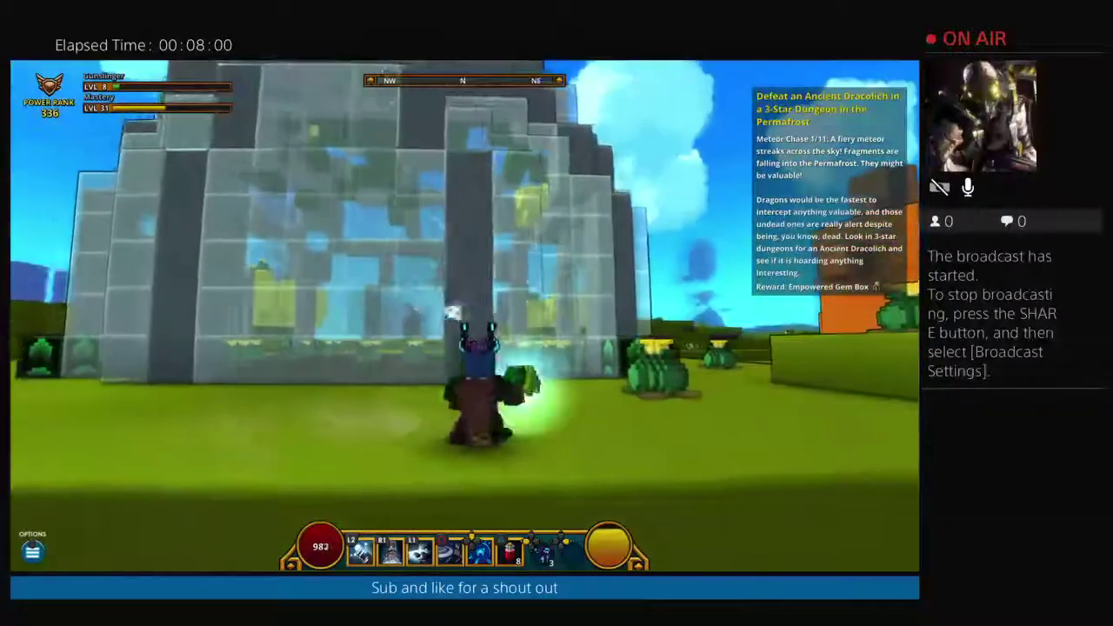
pyautogui.press('Escape')
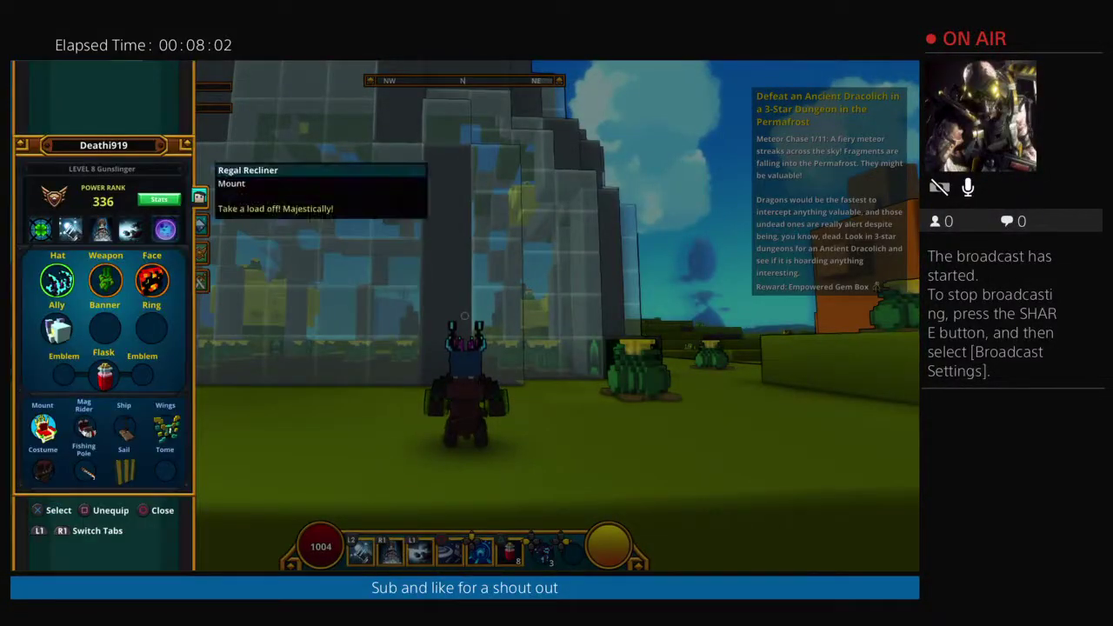
pyautogui.press('Return')
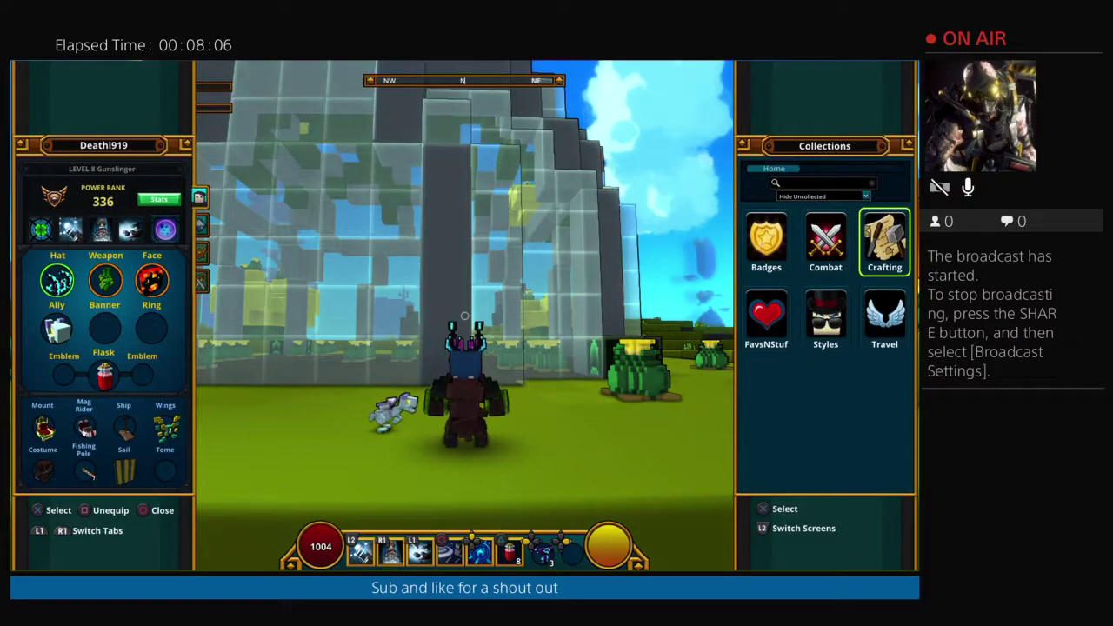
pyautogui.press('Escape')
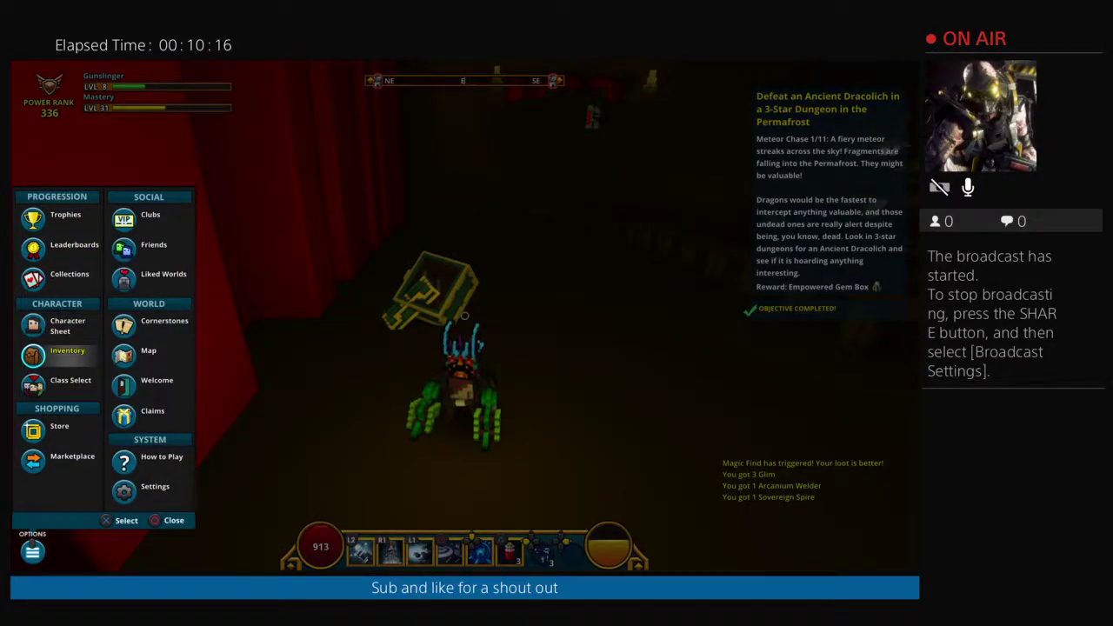
pyautogui.press('Return')
pyautogui.press('Right')
pyautogui.press('Right')
pyautogui.press('Right')
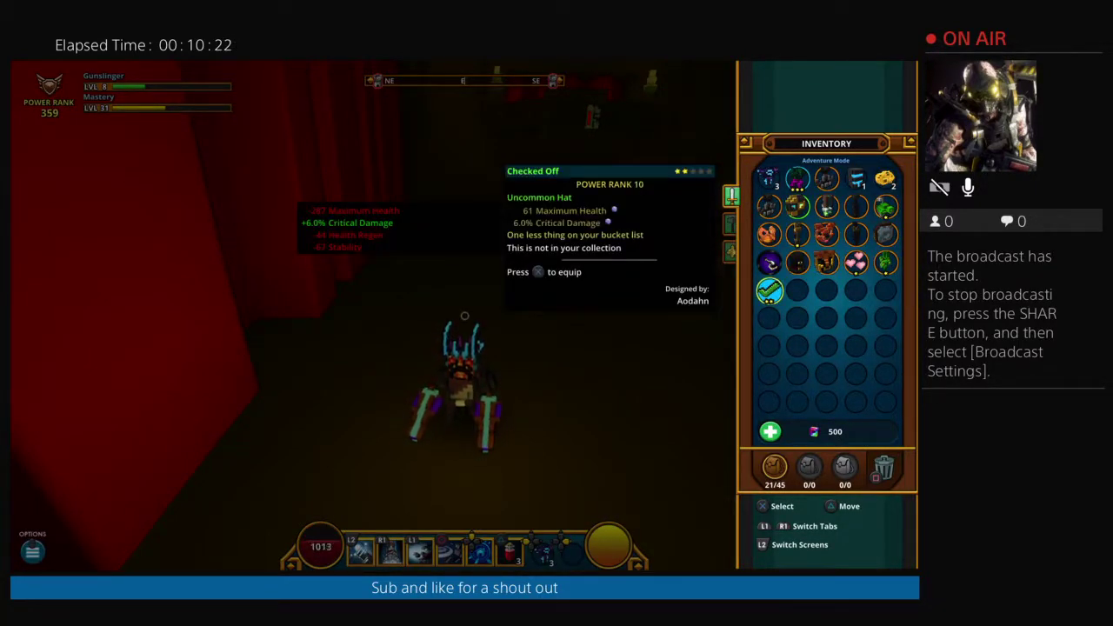
pyautogui.press('Escape')
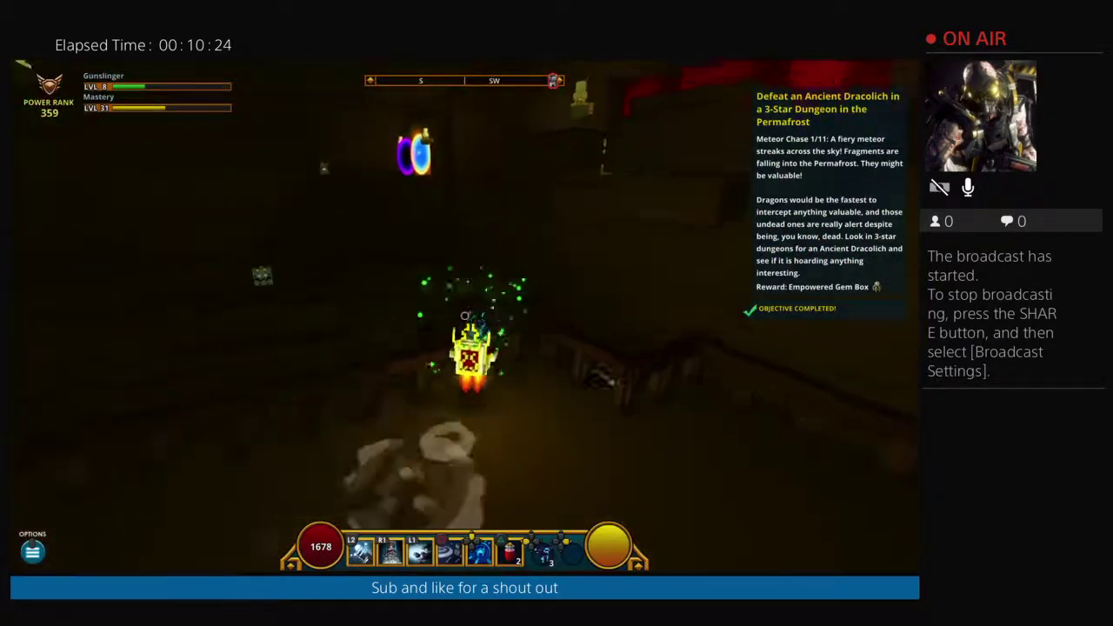